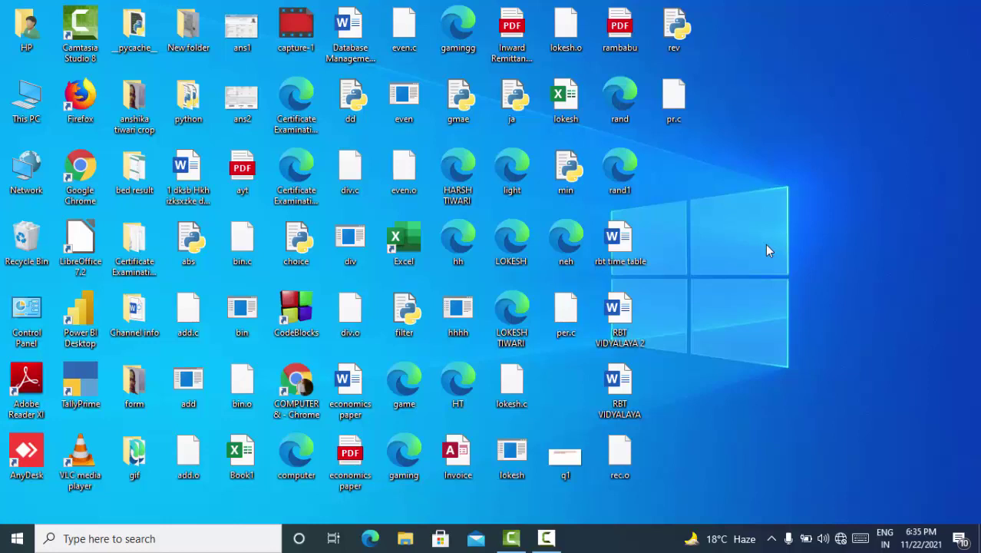
Launch TallyPrime from its desktop shortcut.
{"action": "left_click", "coordinate": [80, 395]}
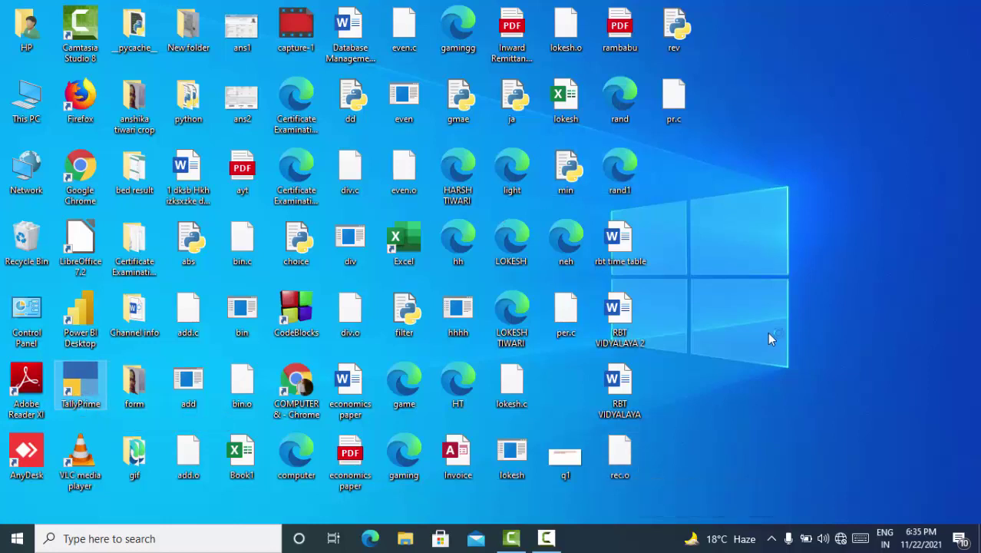
{"action": "key", "text": "Return"}
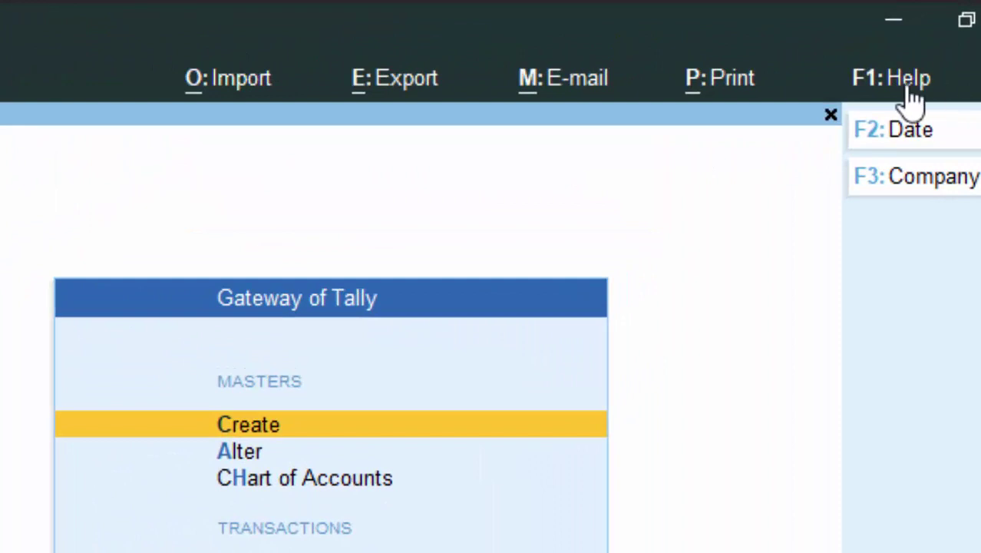
{"action": "left_click", "coordinate": [909, 86]}
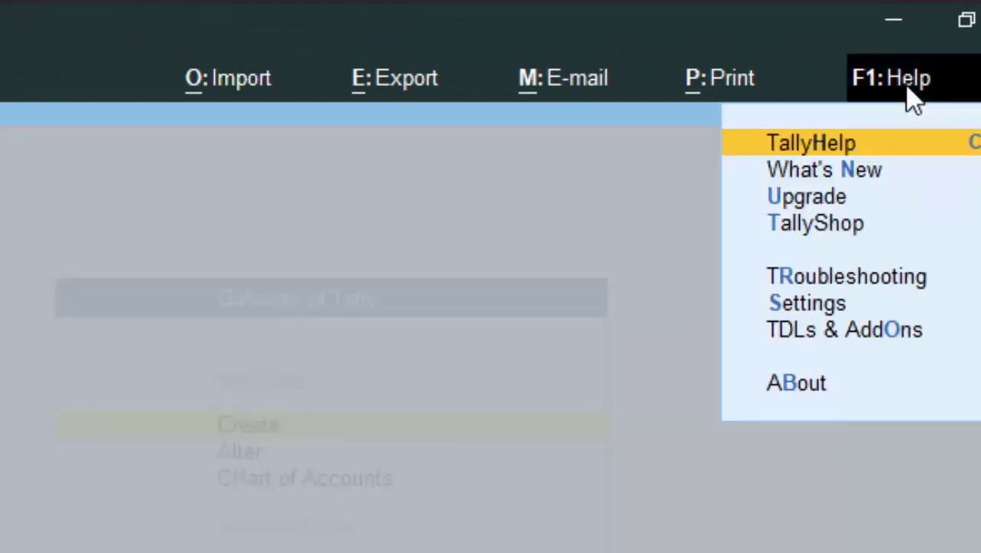
{"action": "left_click", "coordinate": [805, 382]}
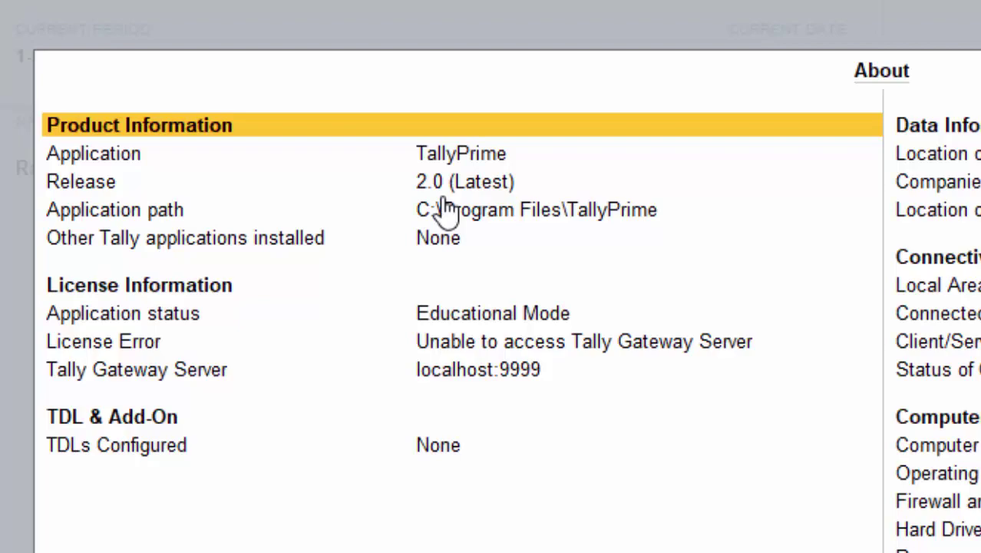
{"action": "key", "text": "Escape"}
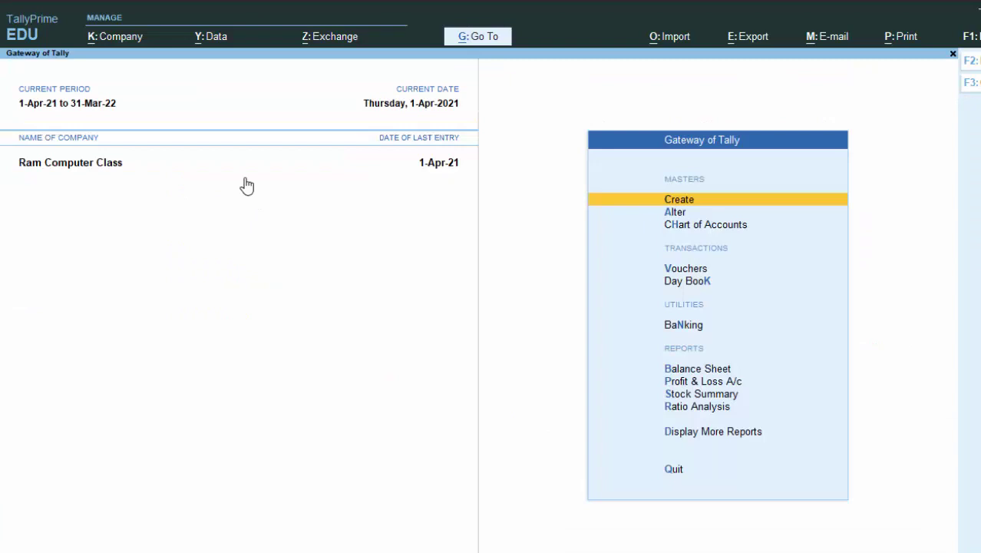
Set Enable Goods and Services Tax (GST) to Yes in the company features (F11).
{"action": "key", "text": "F11"}
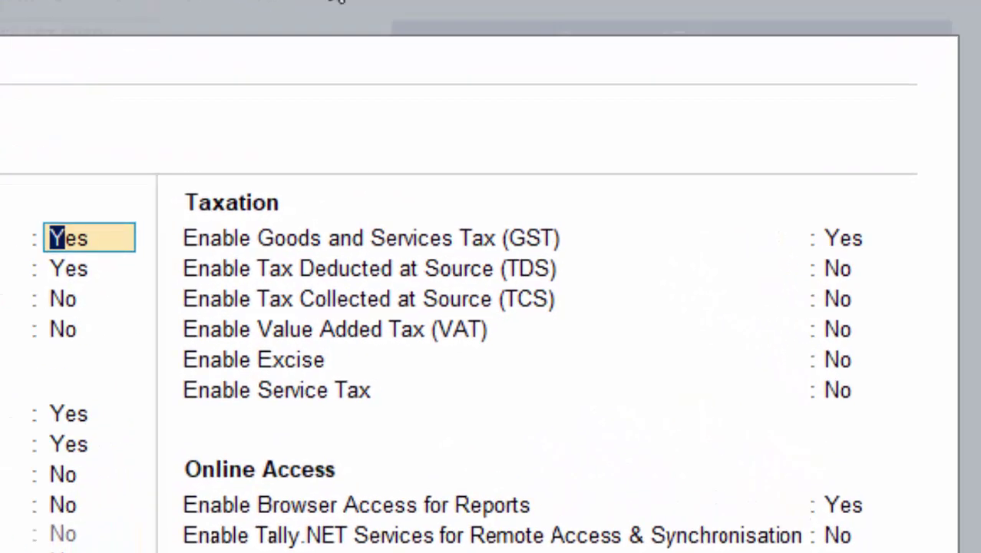
{"action": "left_click", "coordinate": [855, 239]}
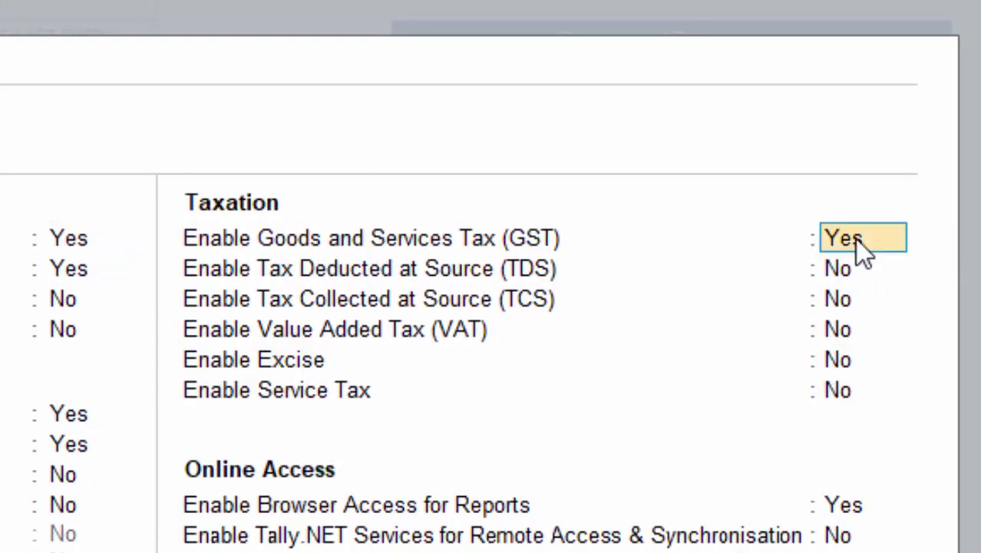
{"action": "type", "text": "y"}
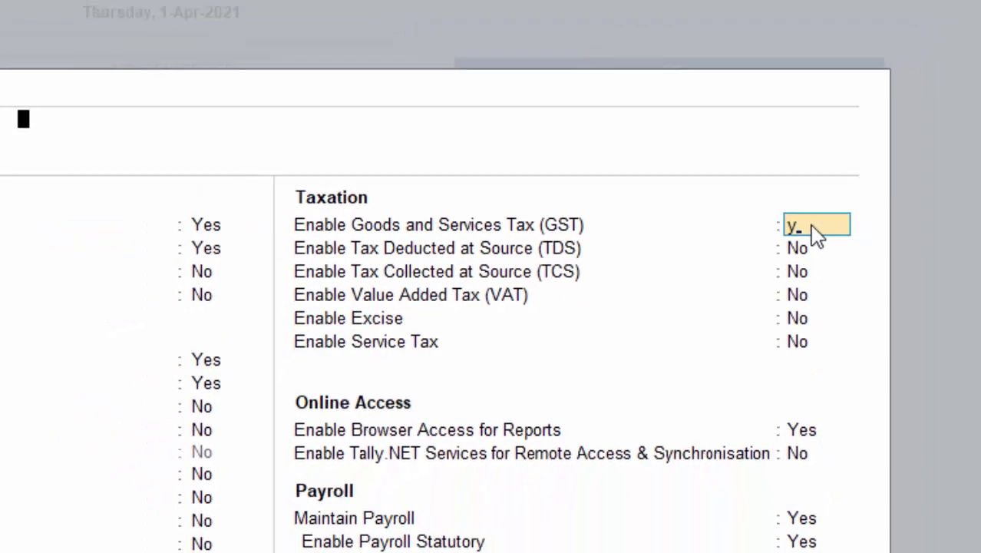
{"action": "key", "text": "Return"}
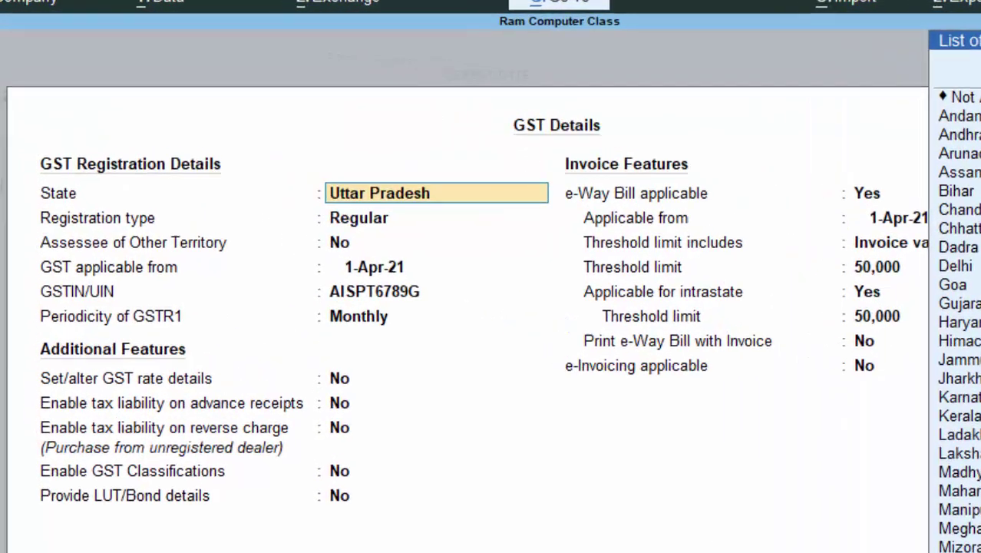
Register GST in Uttar Pradesh as Regular from 1-Apr-21 with the GSTIN and monthly GSTR1.
{"action": "key", "text": "Return"}
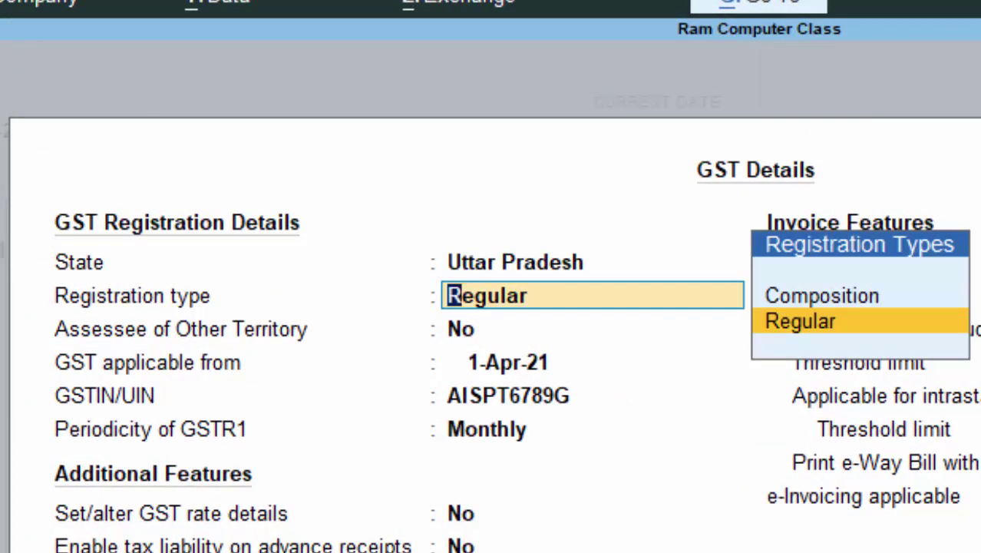
{"action": "key", "text": "Return"}
{"action": "key", "text": "Return"}
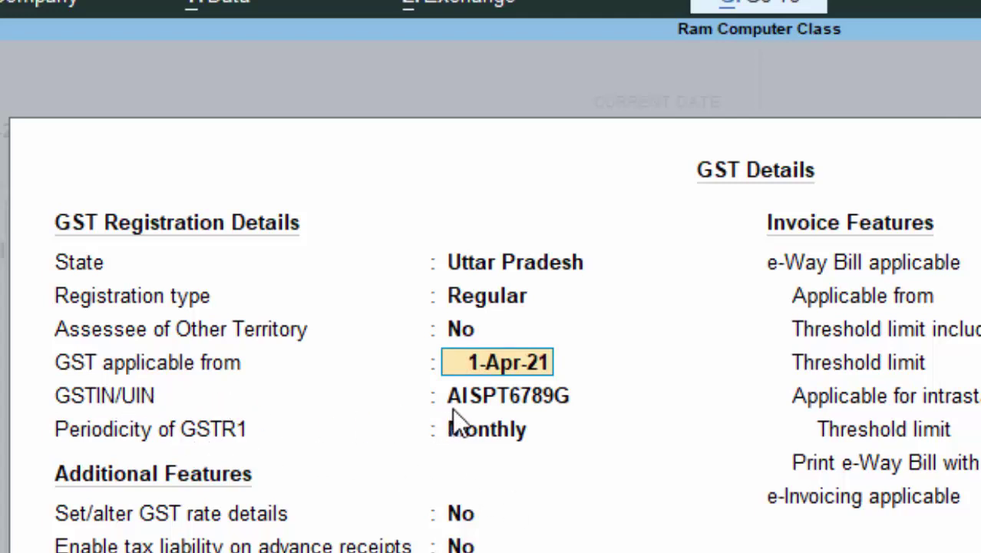
{"action": "left_click", "coordinate": [493, 399]}
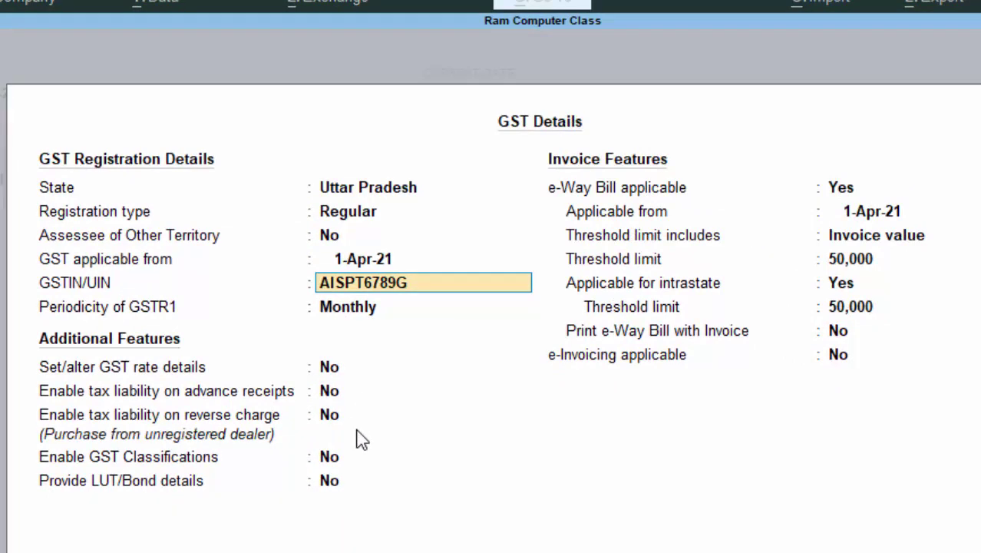
{"action": "key", "text": "Return"}
{"action": "key", "text": "Return"}
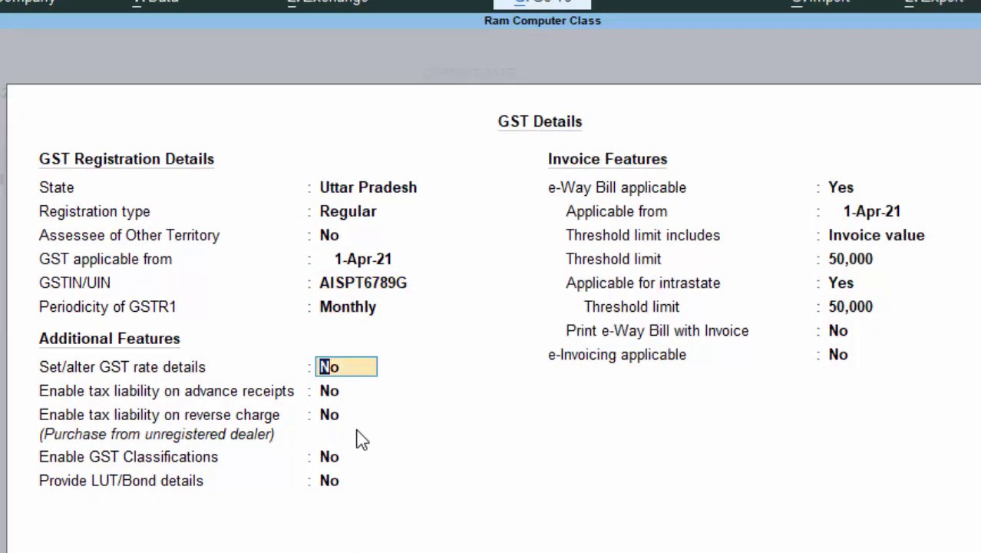
Turn on GST rate details with 18% integrated and 9% central tax.
{"action": "type", "text": "y"}
{"action": "key", "text": "Return"}
{"action": "key", "text": "Return"}
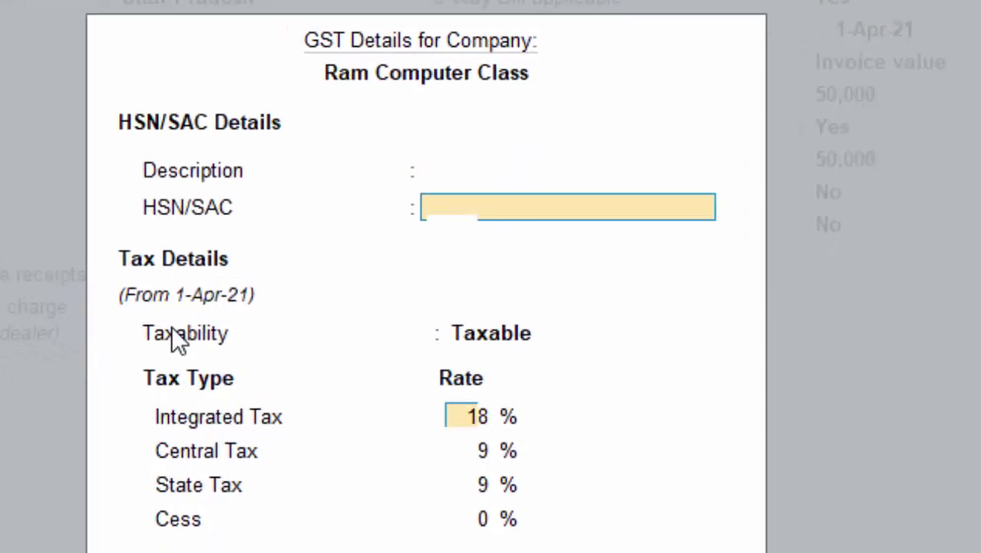
{"action": "key", "text": "Return"}
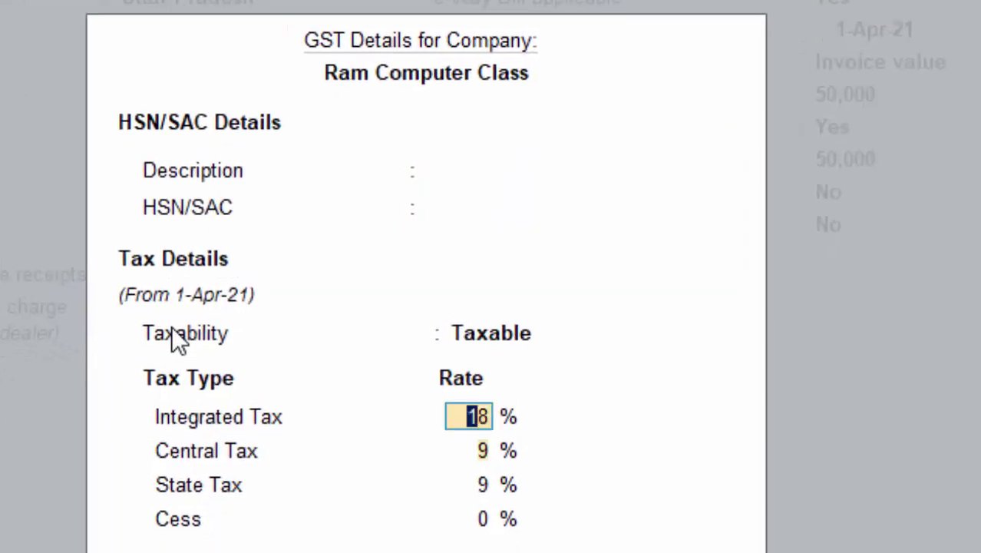
{"action": "key", "text": "Return"}
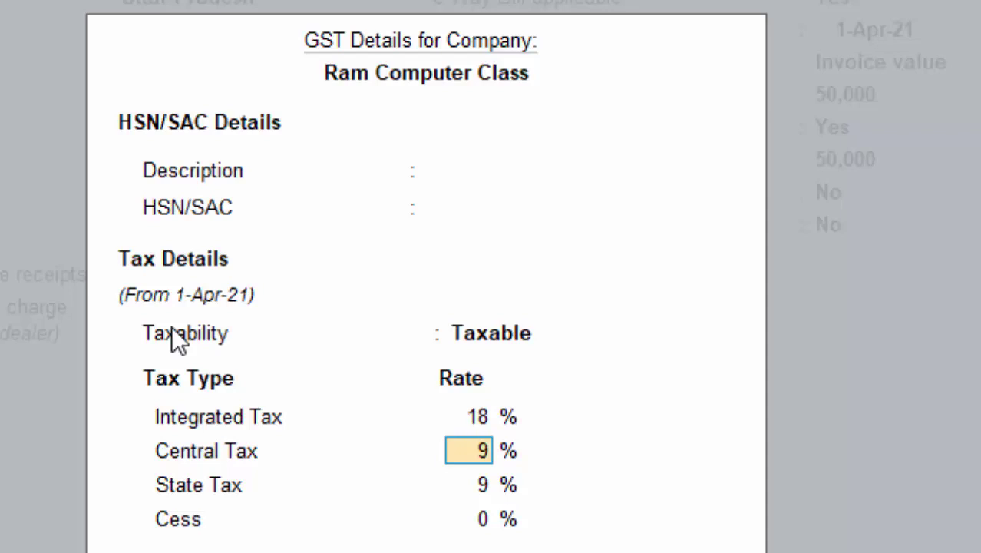
{"action": "key", "text": "Return"}
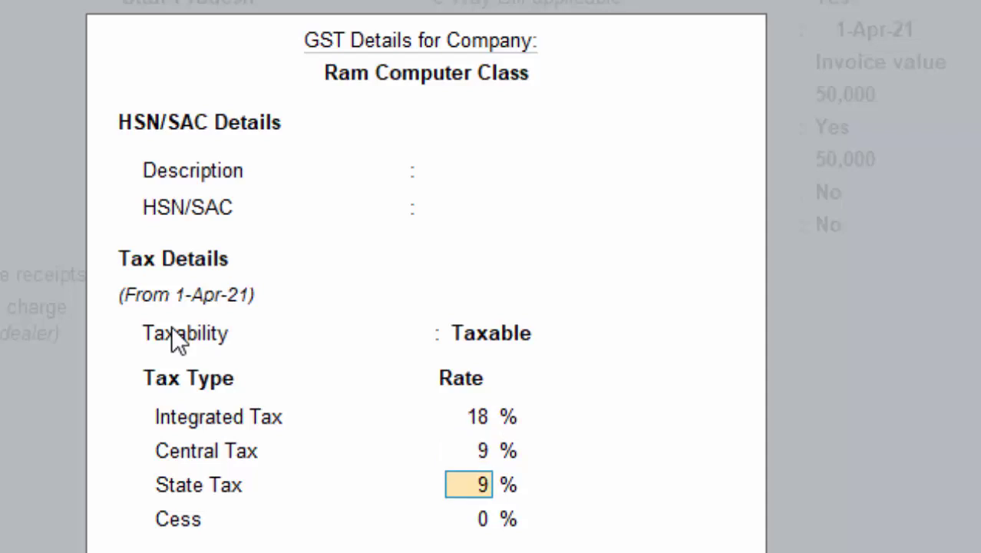
{"action": "key", "text": "Return"}
{"action": "key", "text": "Return"}
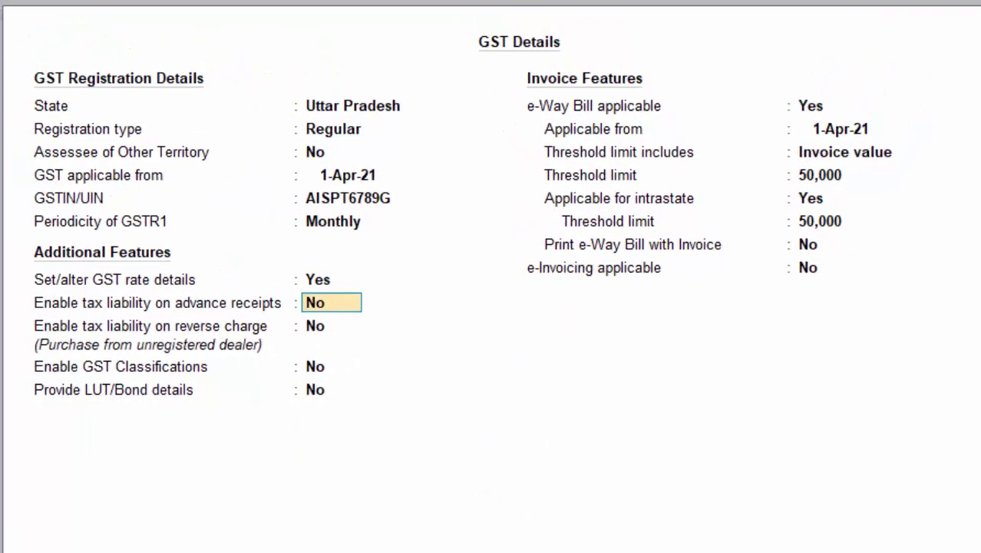
Switch e-Way Bill off and save the GST details and company features.
{"action": "left_click", "coordinate": [810, 106]}
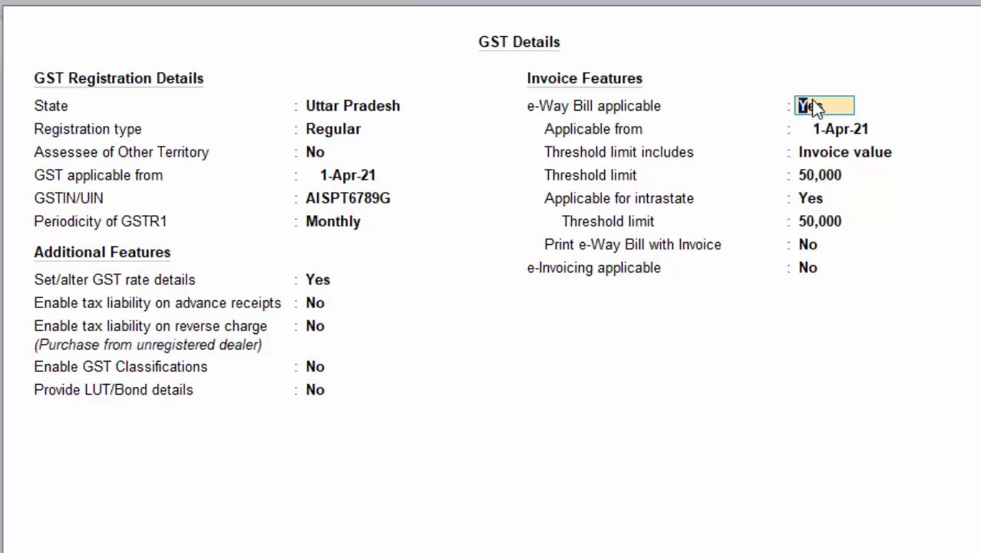
{"action": "key", "text": "Return"}
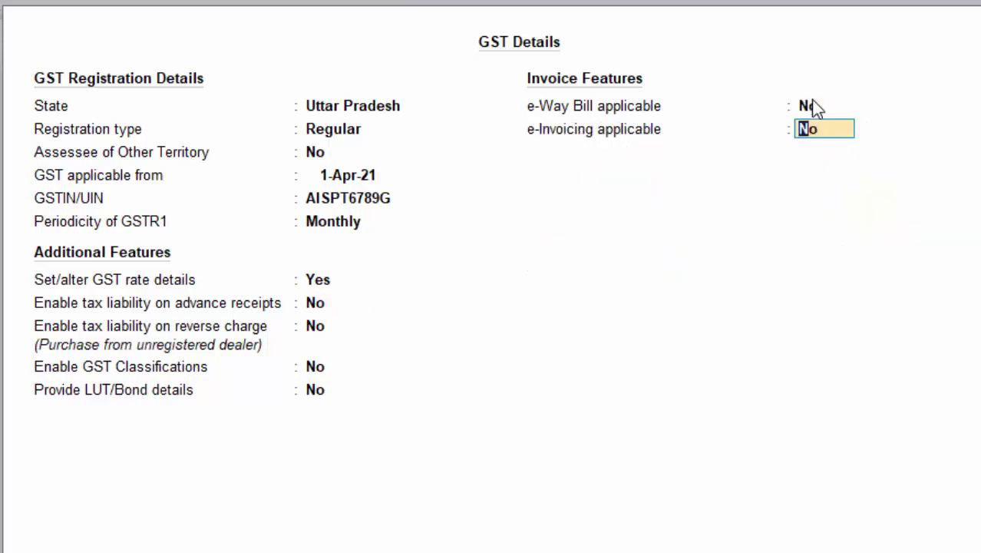
{"action": "key", "text": "Return"}
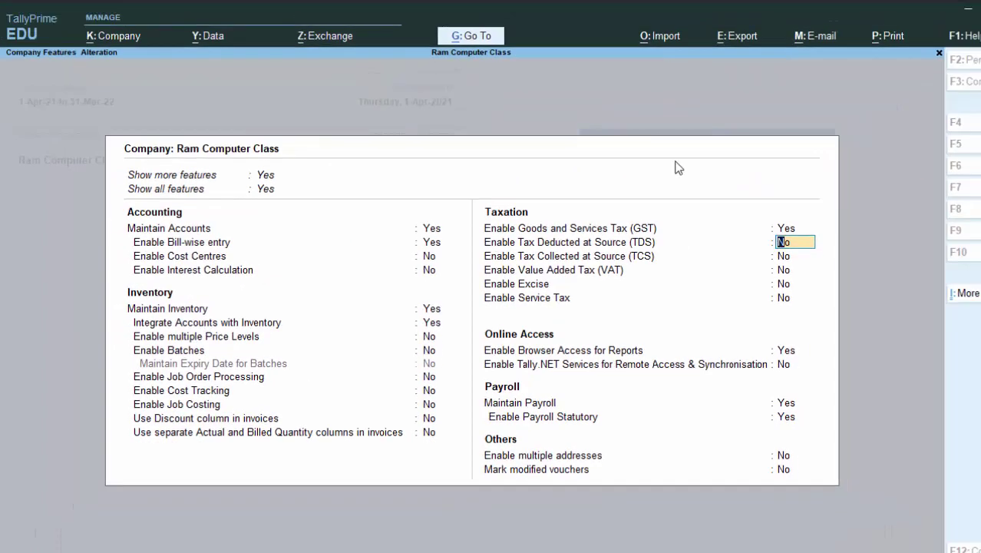
{"action": "key", "text": "ctrl"}
{"action": "key", "text": "ctrl+a"}
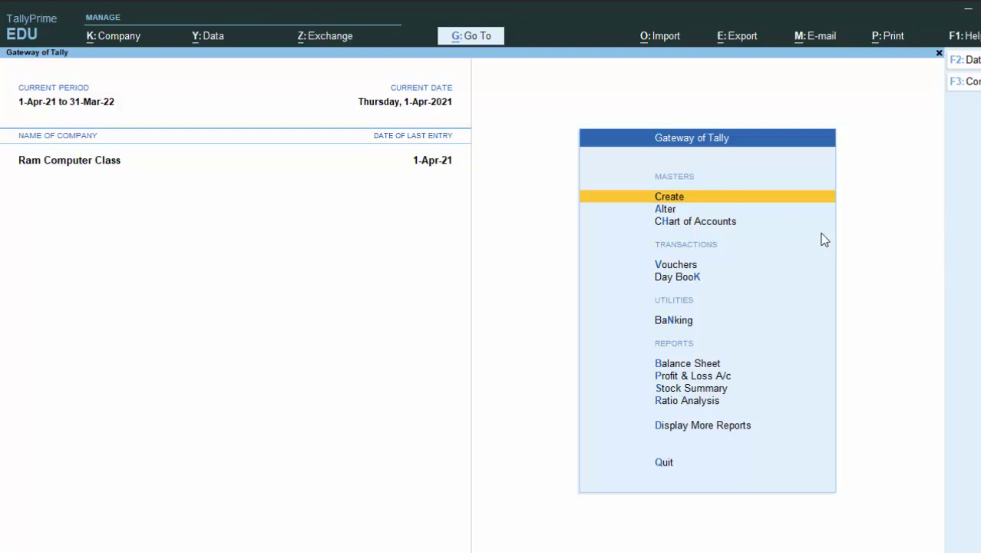
Start a purchase voucher with supplier invoice 75576, dated 1-Apr-21, party Cash.
{"action": "left_click", "coordinate": [668, 268]}
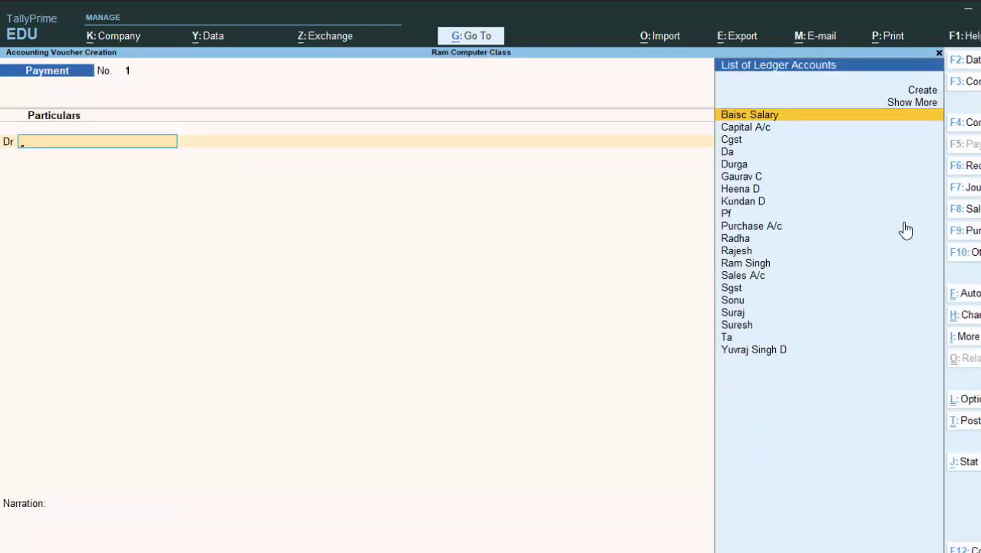
{"action": "left_click", "coordinate": [973, 232]}
{"action": "type", "text": "75576"}
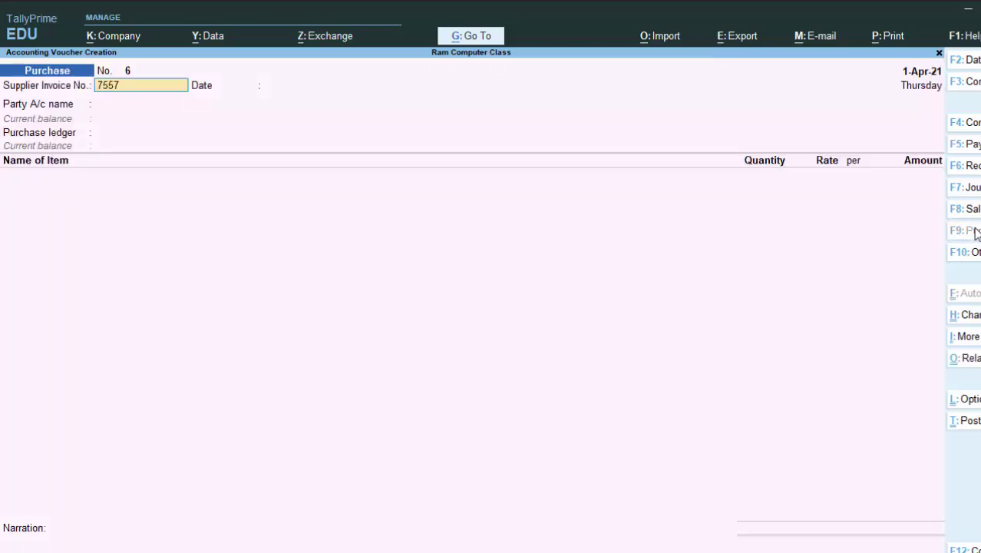
{"action": "key", "text": "Return"}
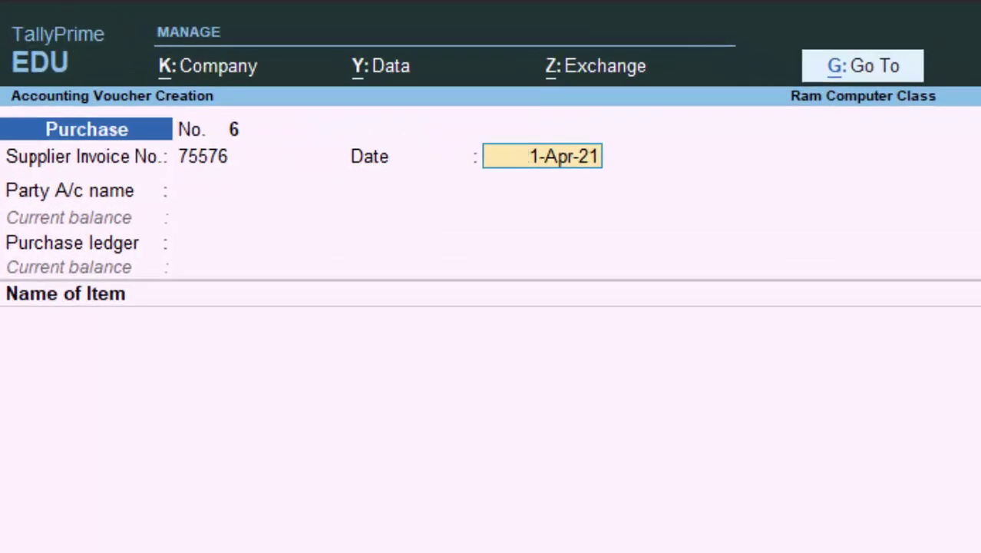
{"action": "key", "text": "Return"}
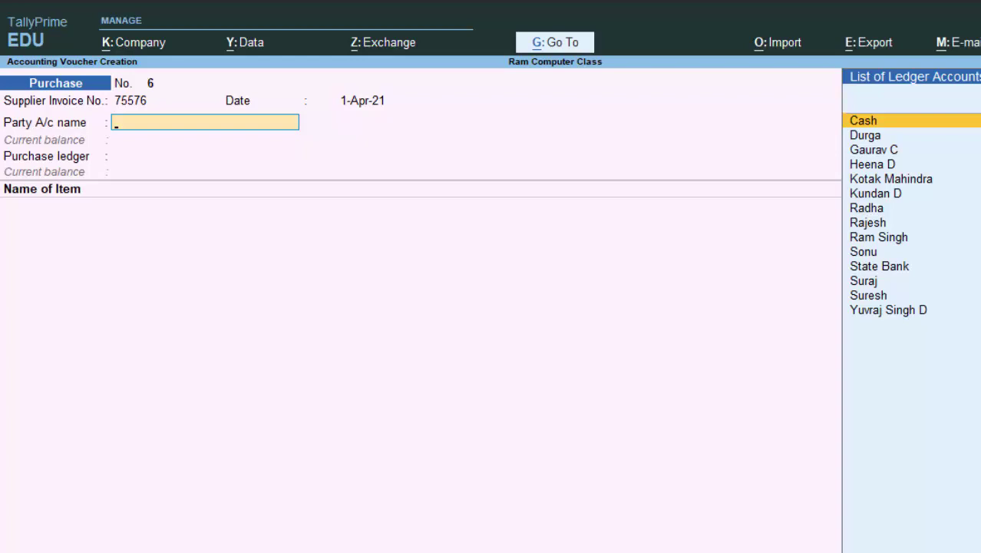
{"action": "key", "text": "Return"}
{"action": "key", "text": "Return"}
{"action": "key", "text": "Return"}
{"action": "key", "text": "Return"}
{"action": "key", "text": "Return"}
{"action": "key", "text": "Return"}
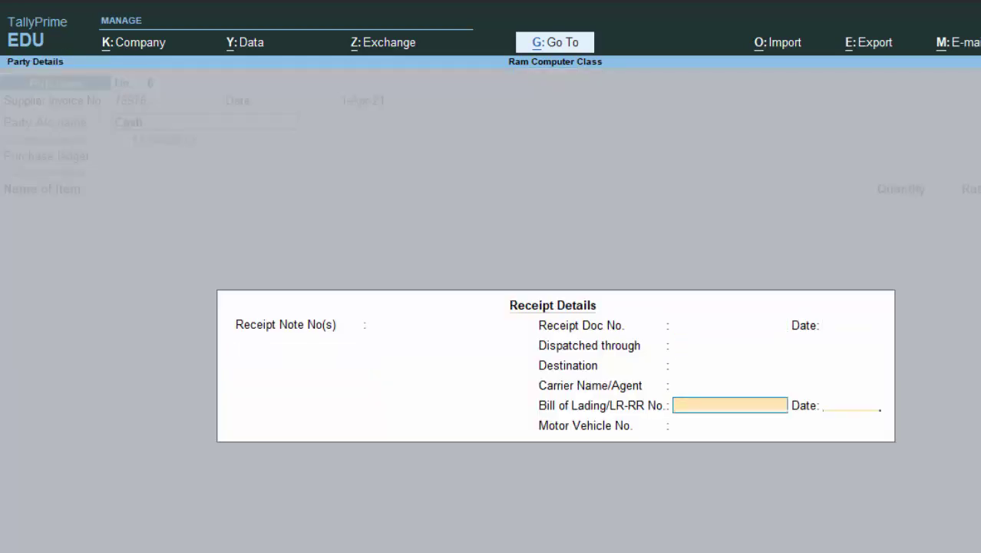
Set the supplier's party details to Regular GST registration and enter its GSTIN.
{"action": "key", "text": "Return"}
{"action": "key", "text": "Return"}
{"action": "key", "text": "Return"}
{"action": "key", "text": "Return"}
{"action": "key", "text": "Return"}
{"action": "key", "text": "Return"}
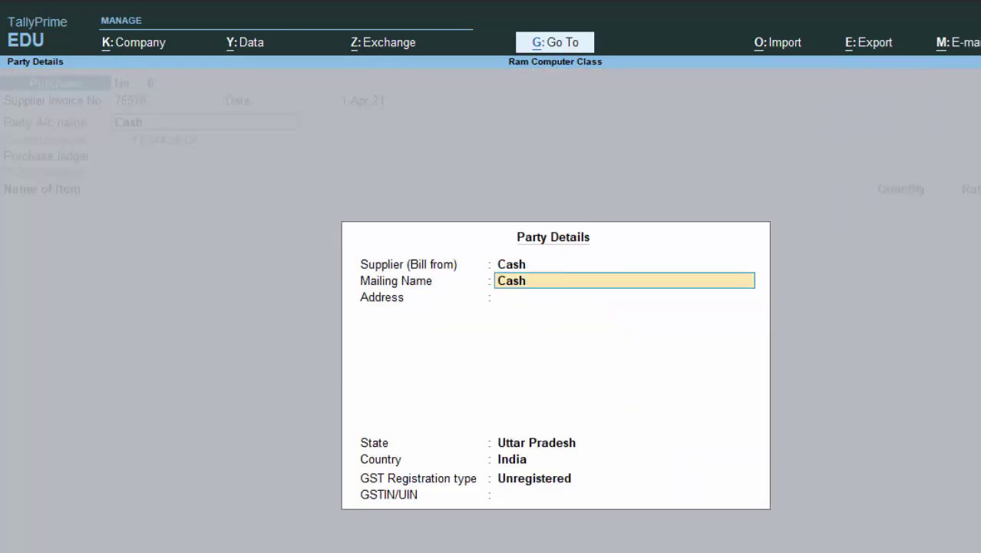
{"action": "key", "text": "Return"}
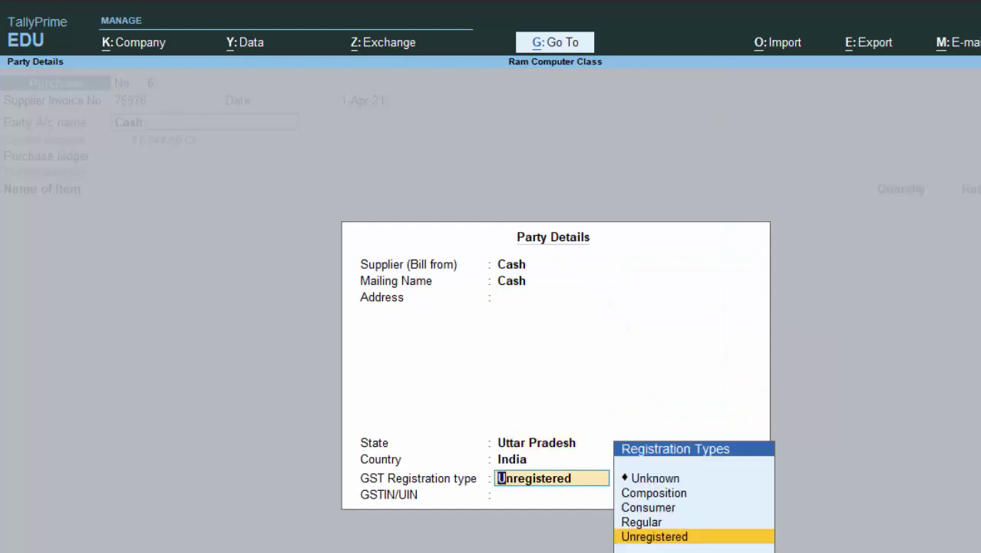
{"action": "key", "text": "Up"}
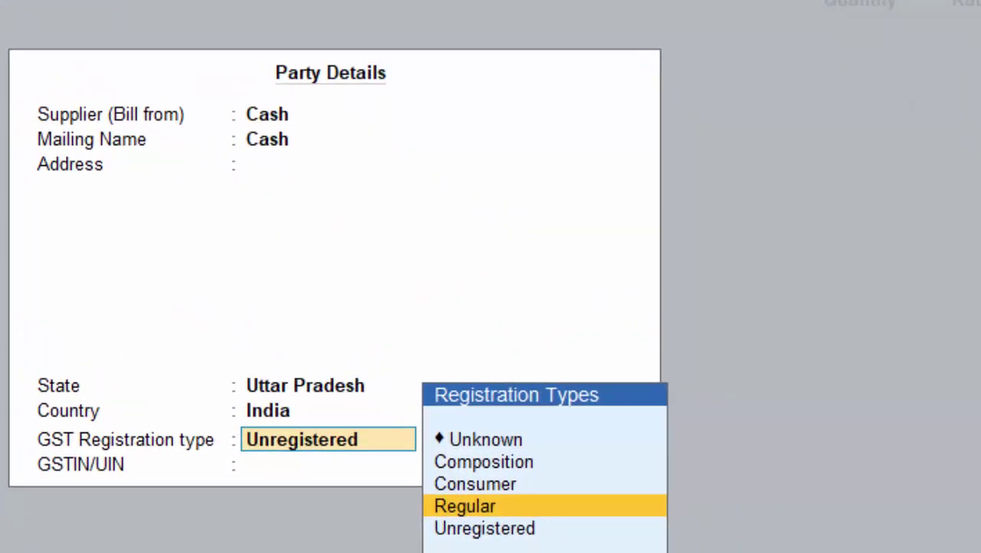
{"action": "key", "text": "Return"}
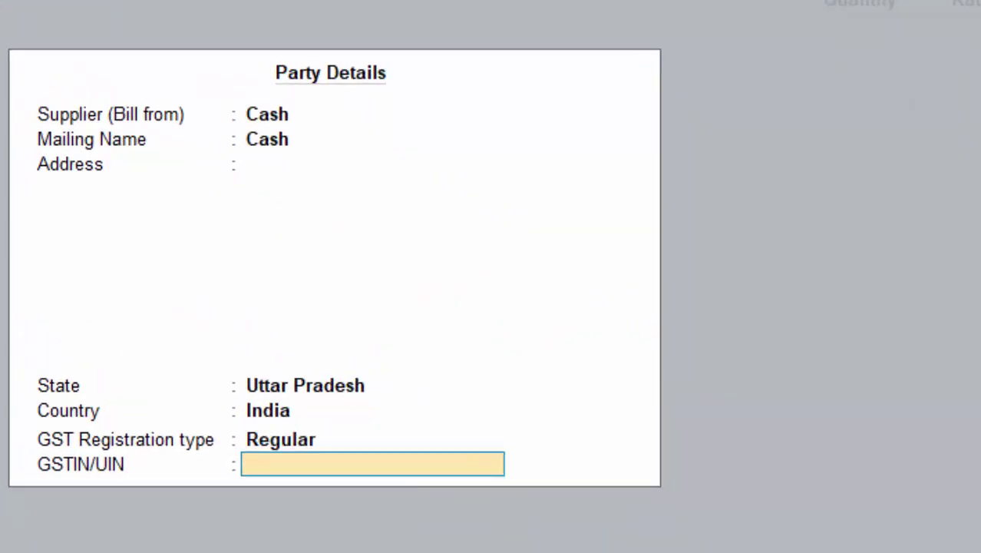
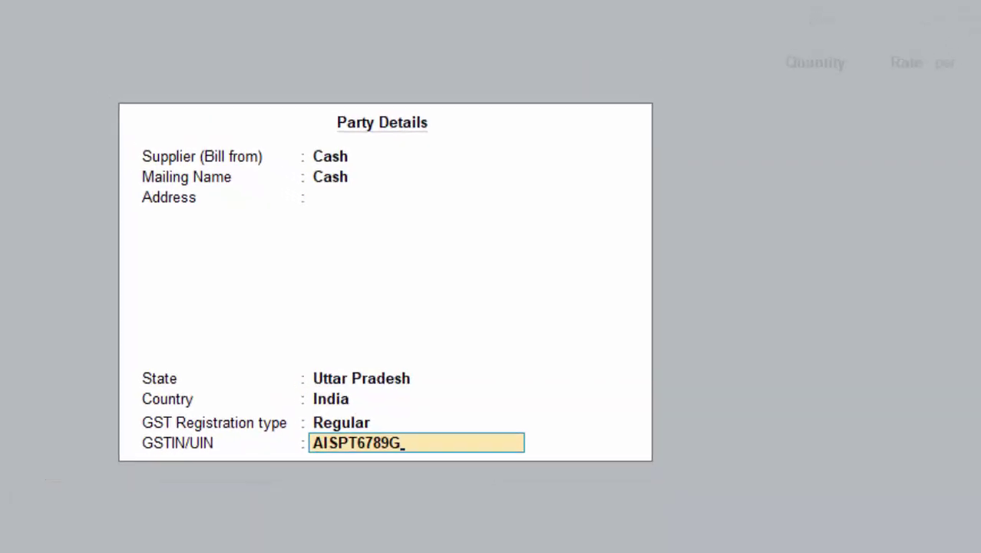
{"action": "key", "text": "Return"}
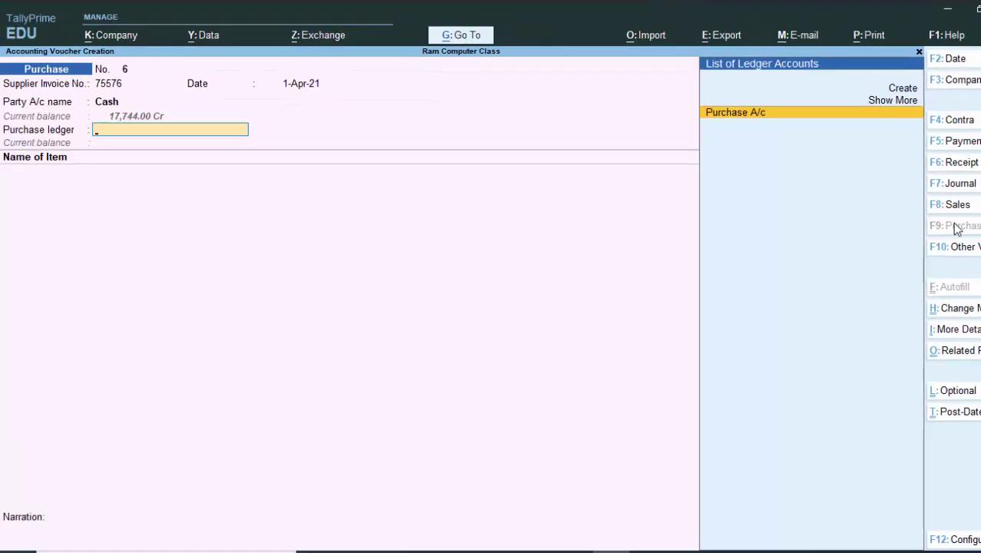
{"action": "key", "text": "Return"}
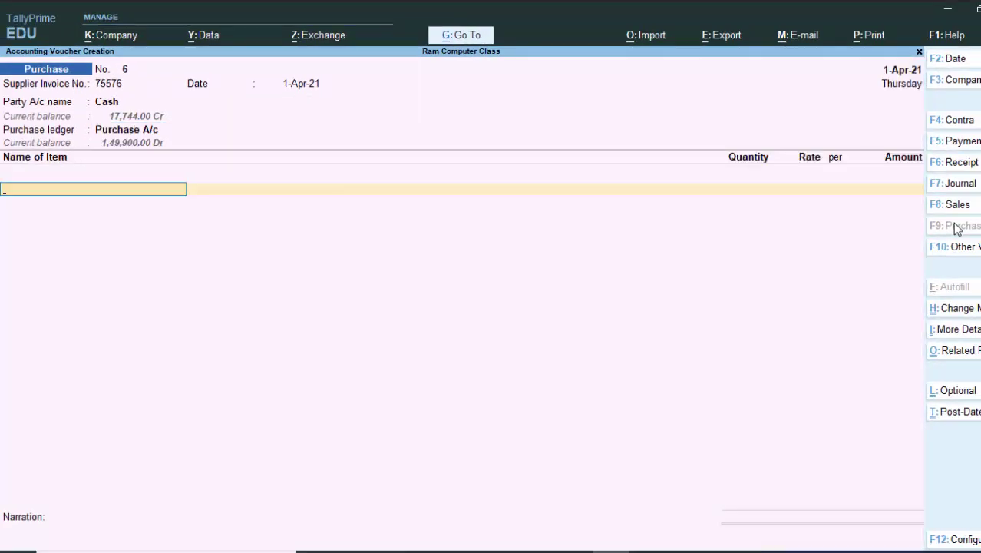
Add 8 Keyboards at 100.00 to the purchase voucher.
{"action": "type", "text": "k"}
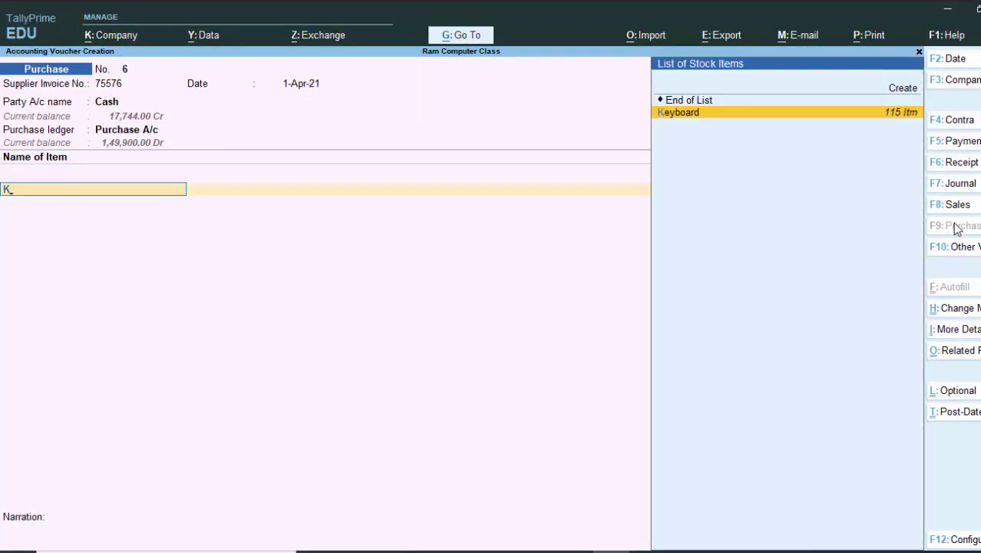
{"action": "key", "text": "Return"}
{"action": "type", "text": "8"}
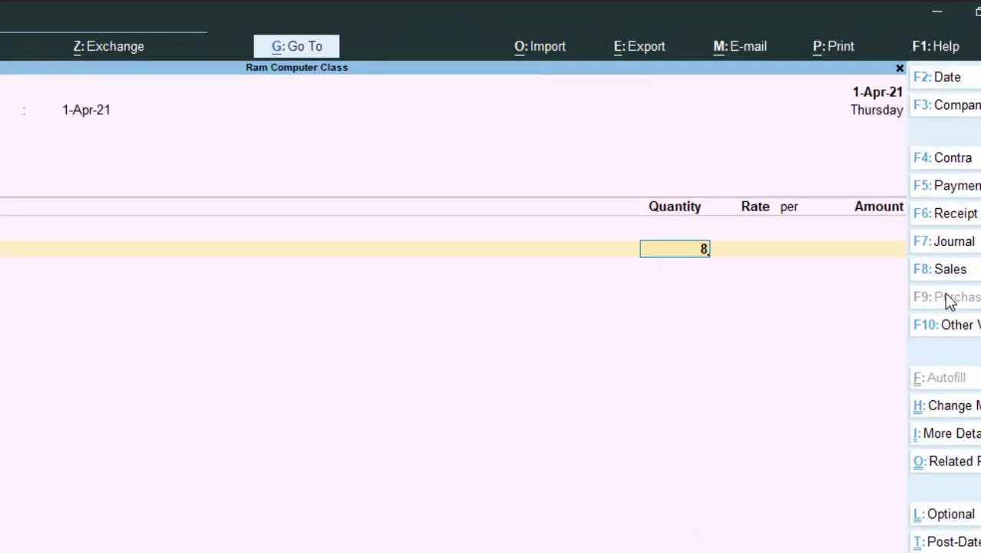
{"action": "key", "text": "Return"}
{"action": "key", "text": "Return"}
{"action": "key", "text": "Return"}
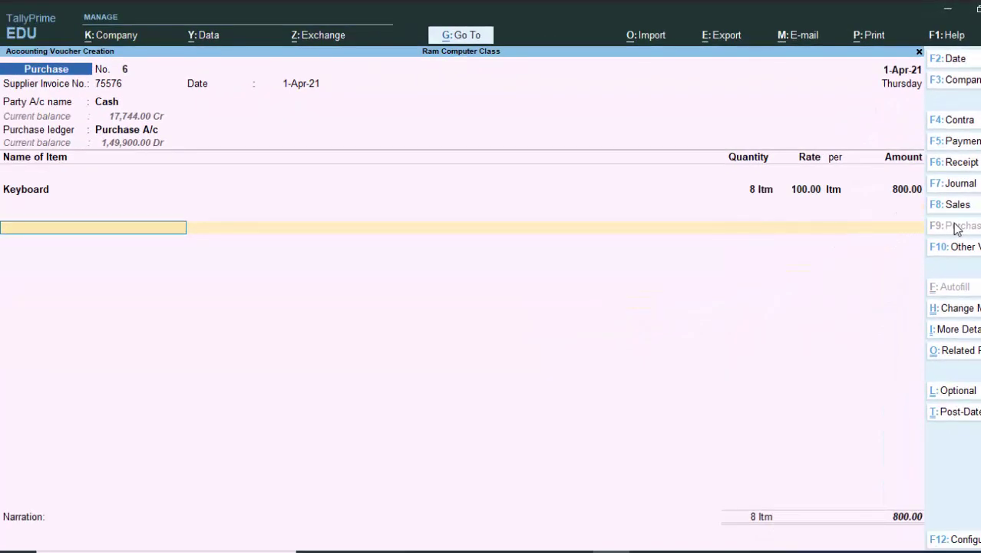
{"action": "key", "text": "Return"}
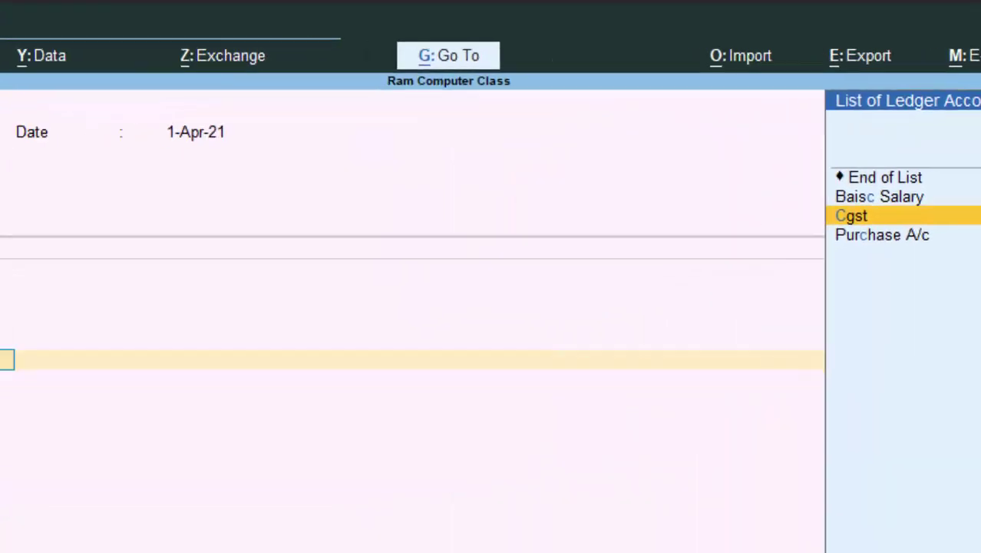
Add Cgst and Sgst lines of 72.00 each and save the 944.00 voucher.
{"action": "key", "text": "alt+c"}
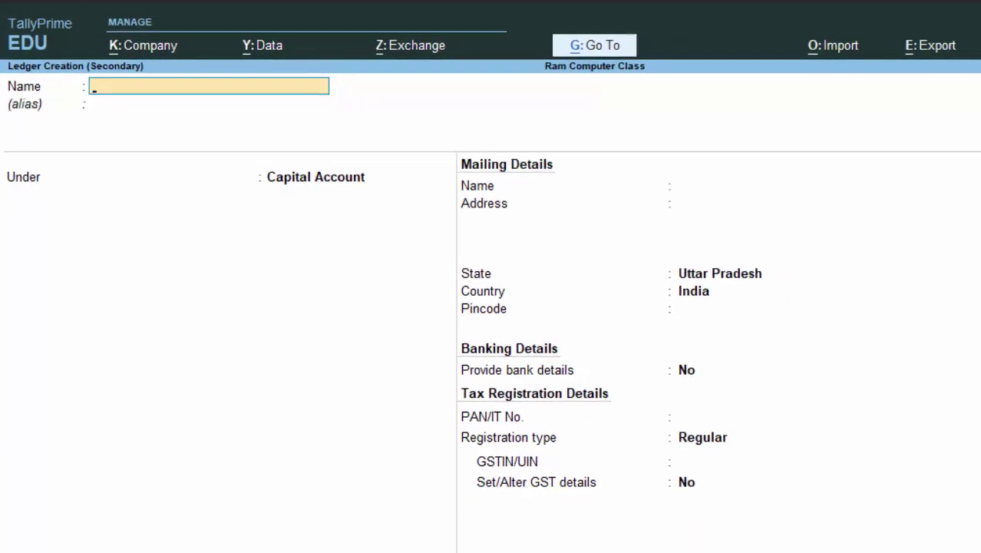
{"action": "key", "text": "Escape"}
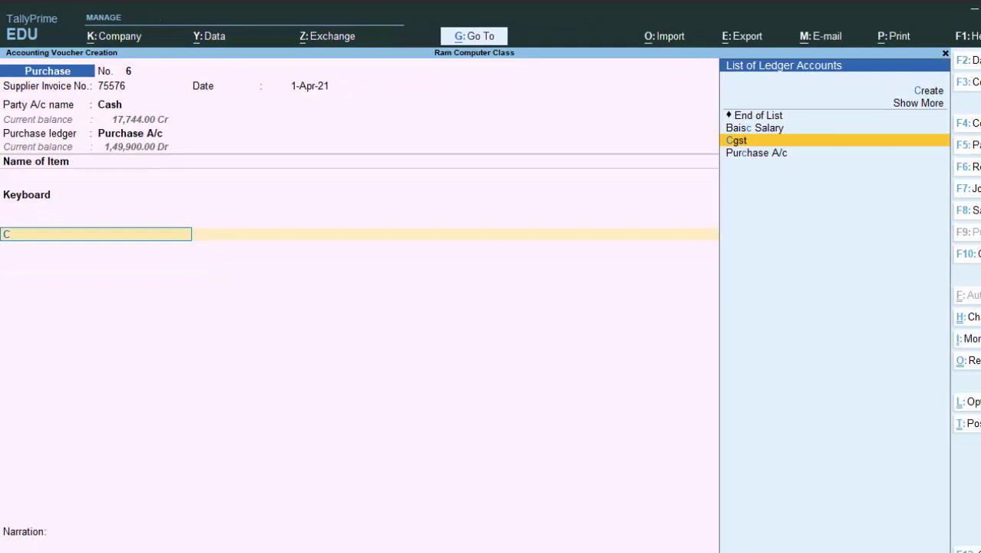
{"action": "key", "text": "Return"}
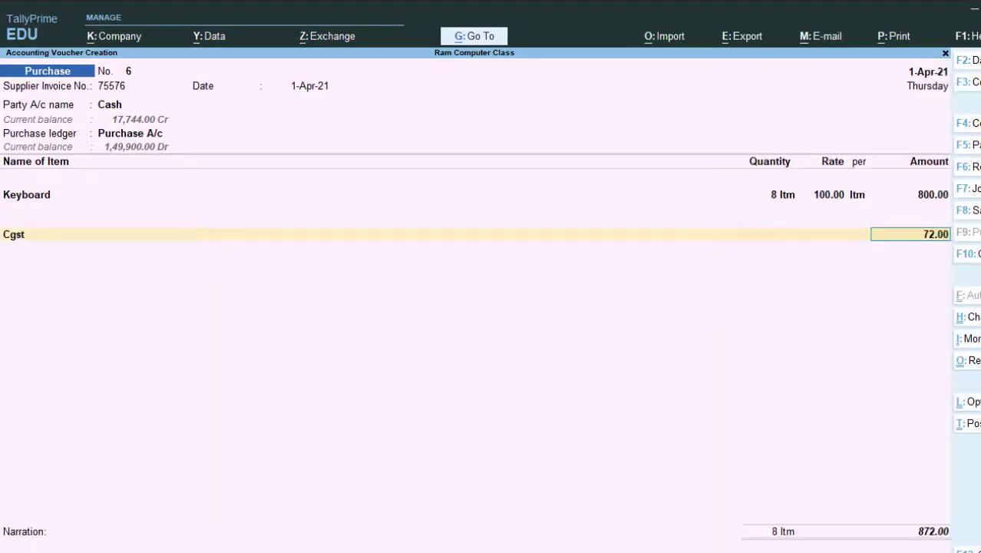
{"action": "key", "text": "Return"}
{"action": "type", "text": "S"}
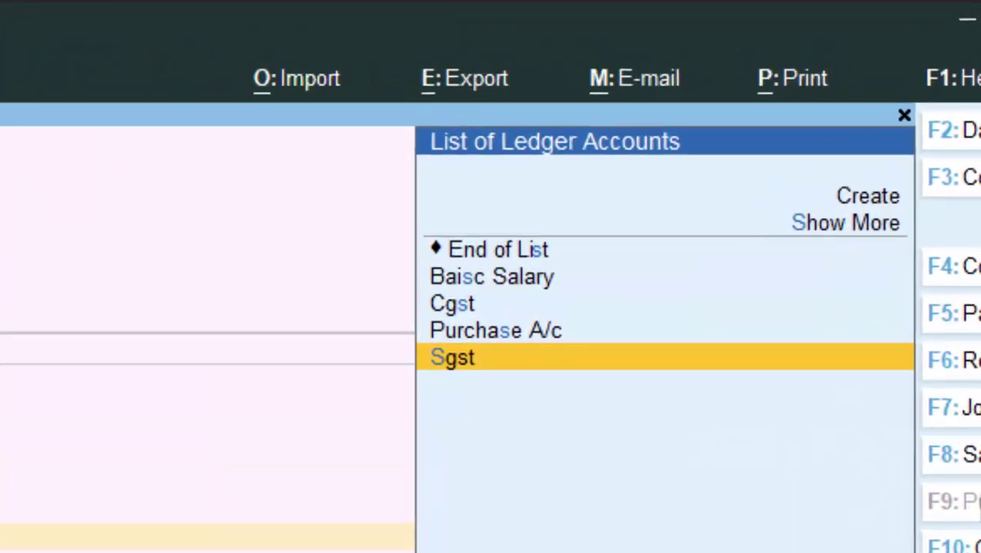
{"action": "key", "text": "Return"}
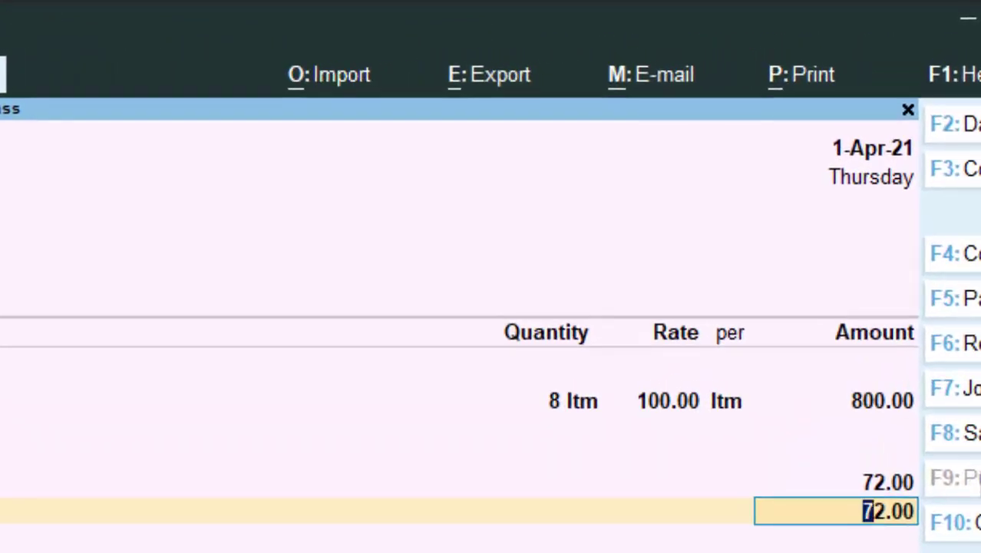
{"action": "key", "text": "ctrl+a"}
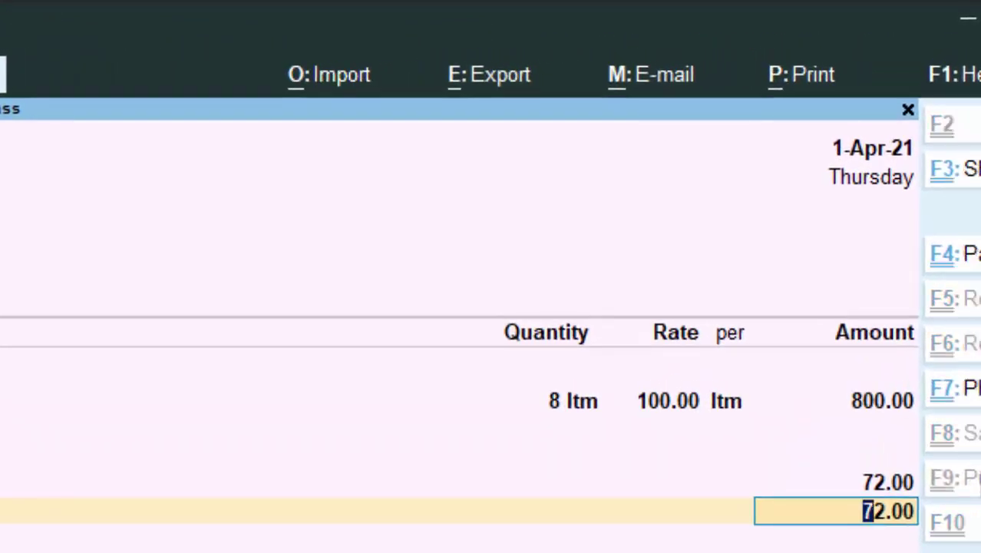